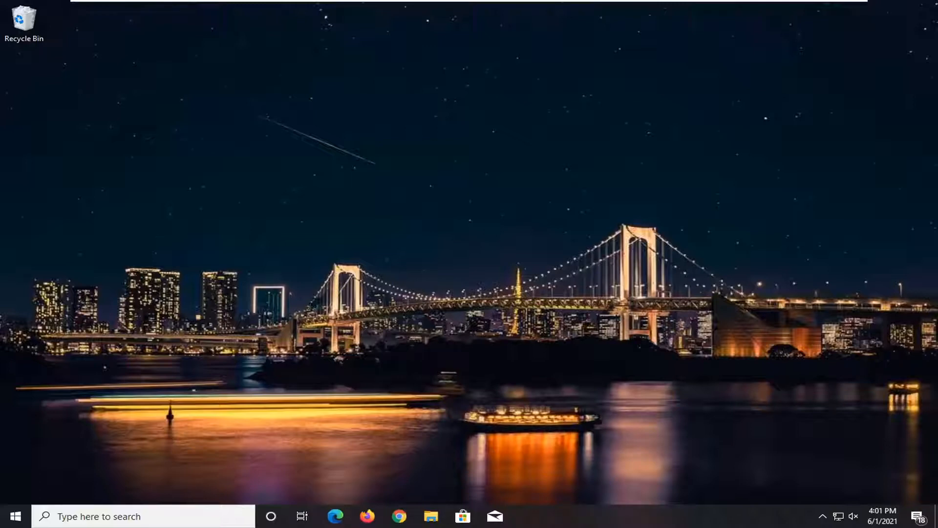
- Open the sign-in options page of the Windows account settings
click(5, 521)
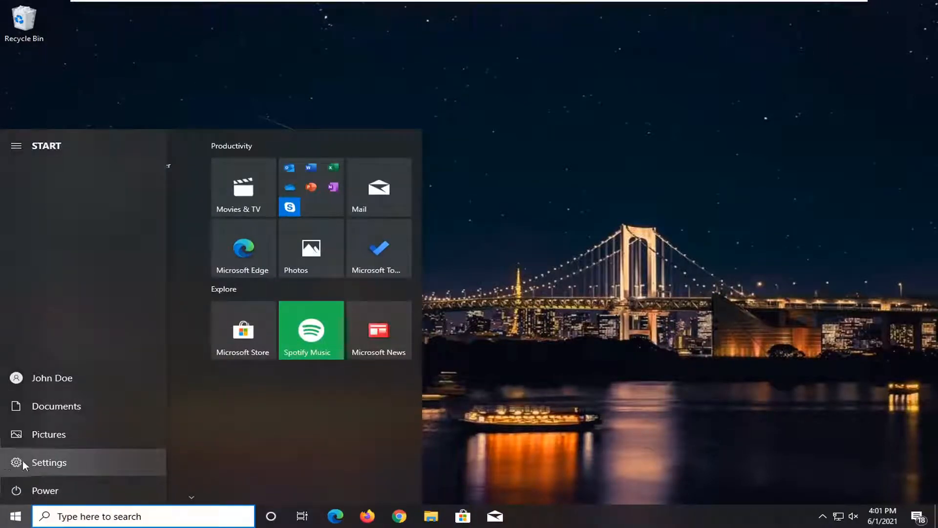
click(80, 461)
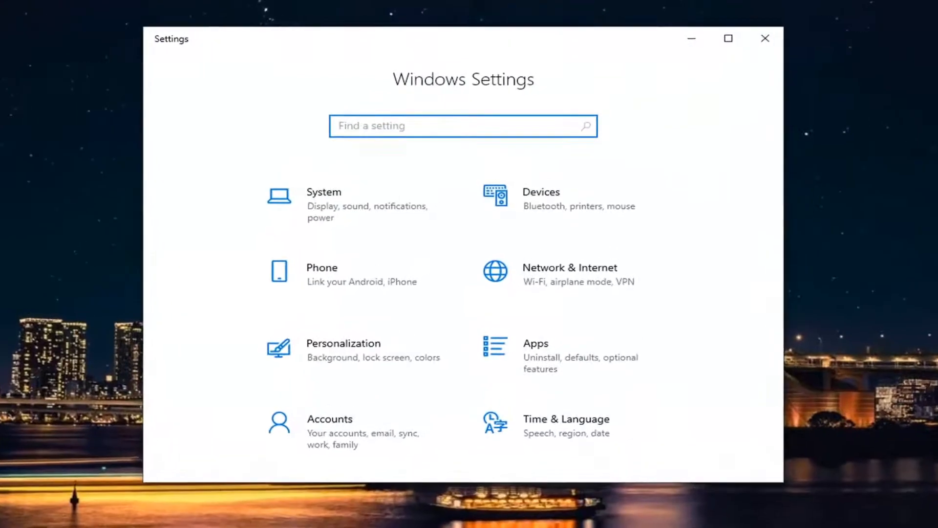
click(322, 425)
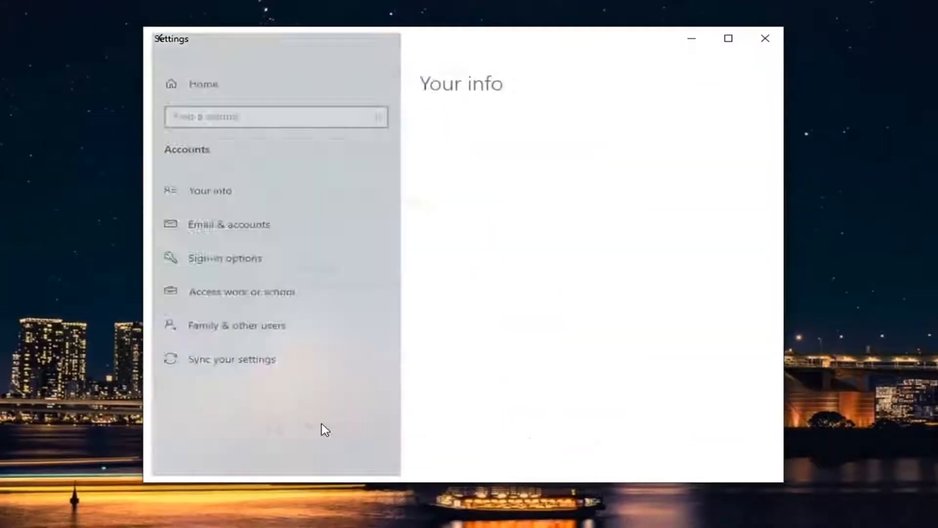
click(203, 262)
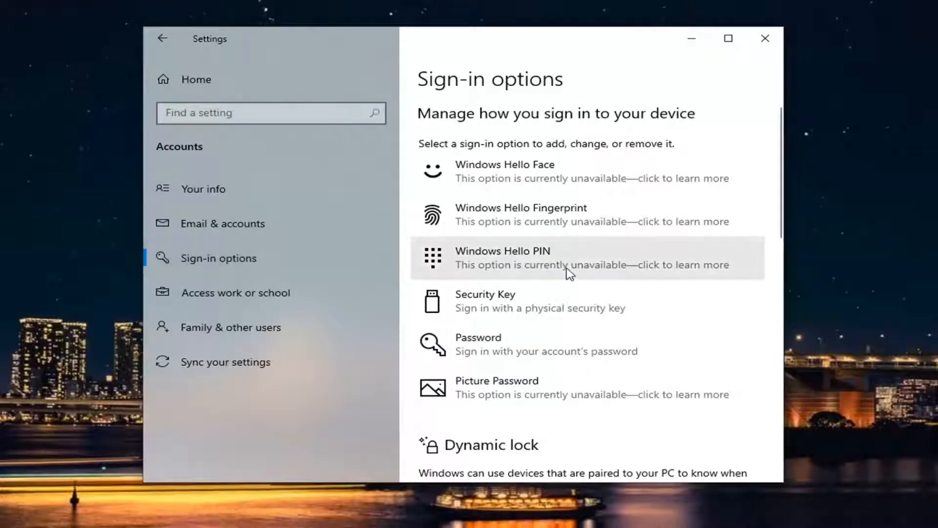
- Examine the available sign-in methods, dynamic lock and privacy settings on the sign-in options page, and close Settings
scroll(569, 274, down, 10)
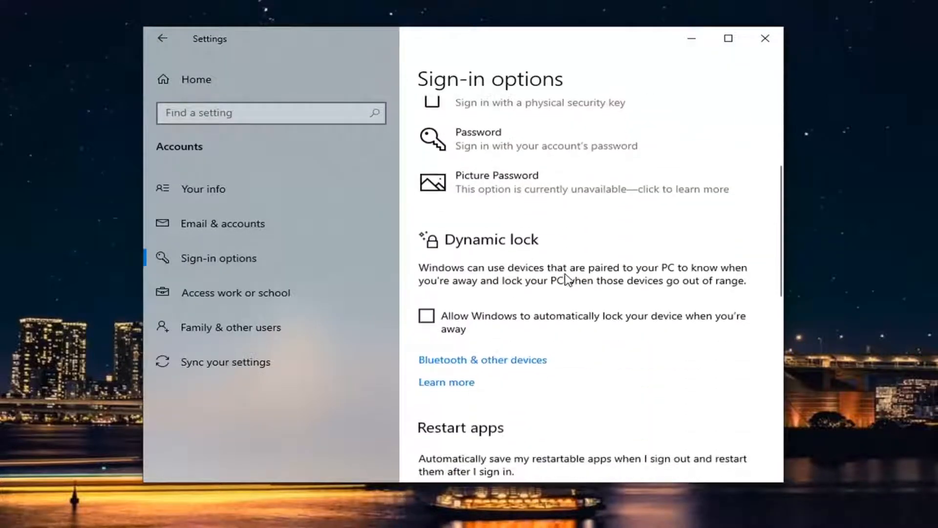
scroll(567, 281, down, 2)
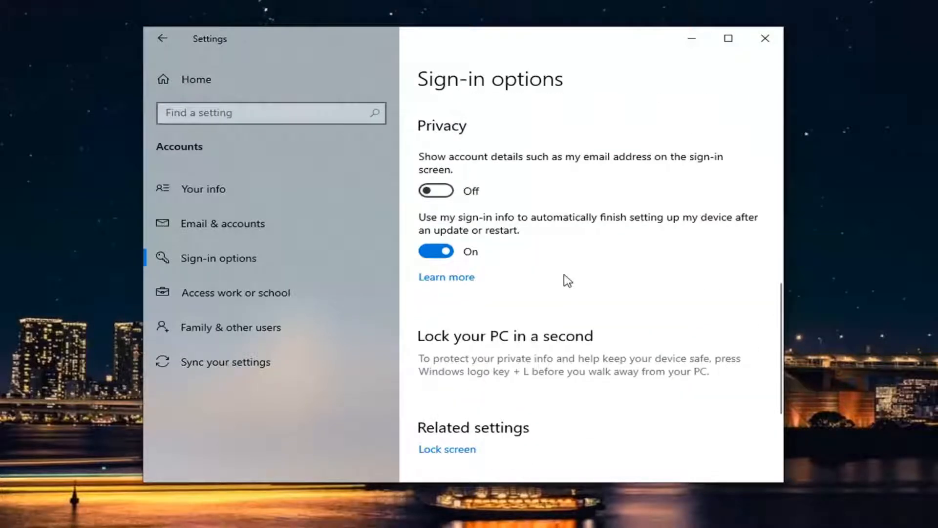
scroll(564, 280, down, 3)
scroll(563, 279, up, 6)
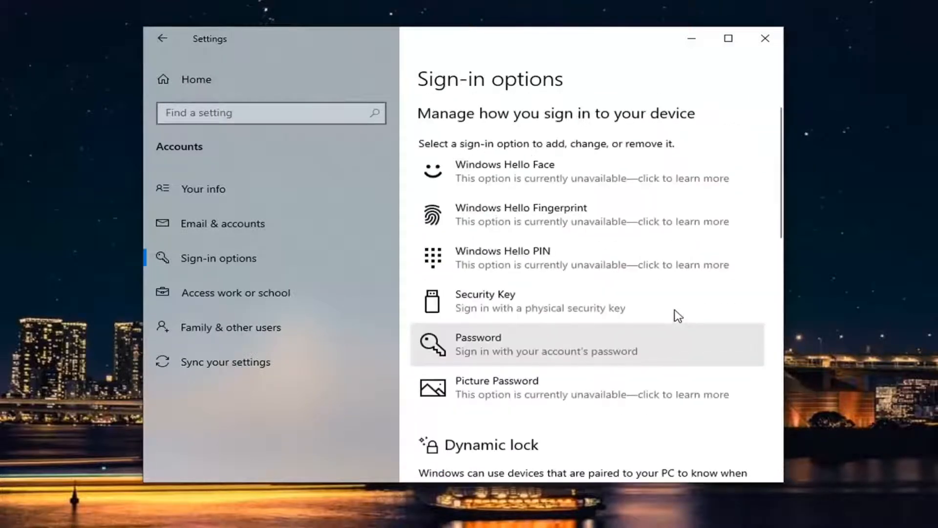
scroll(489, 308, down, 3)
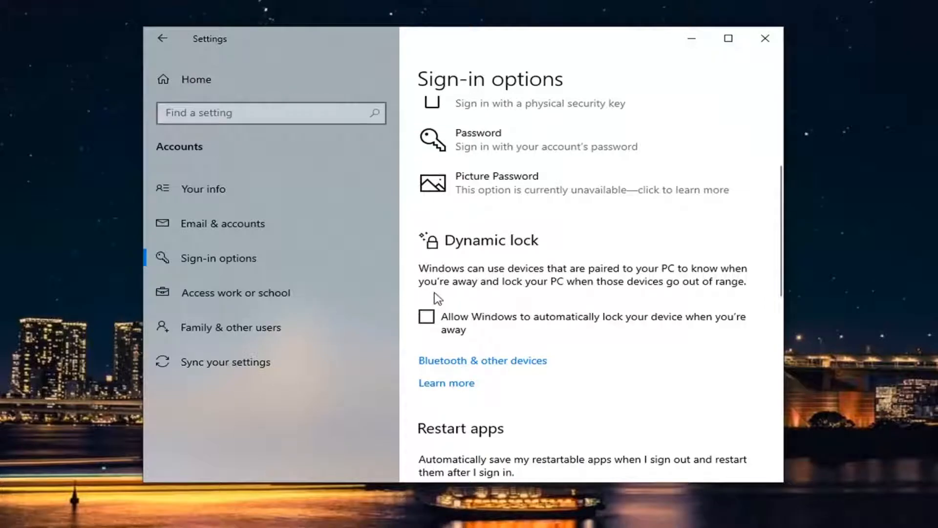
scroll(449, 269, up, 1)
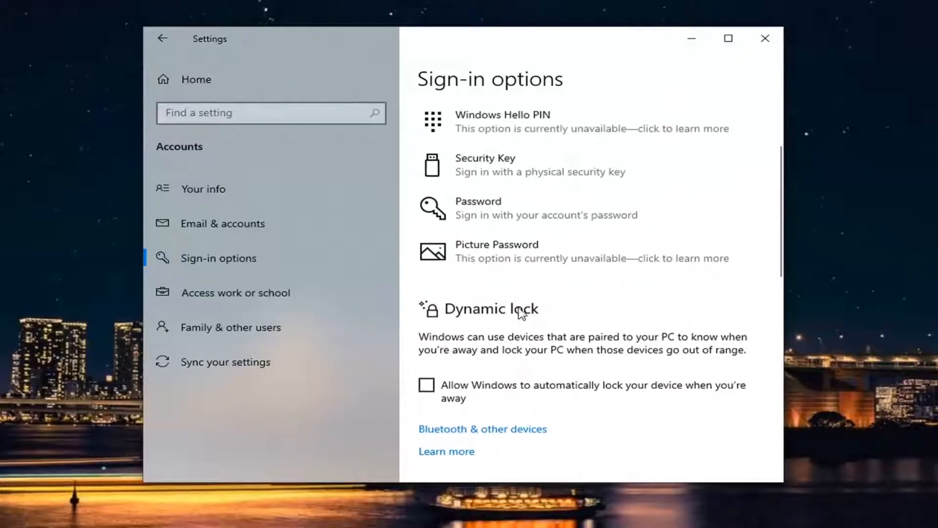
scroll(482, 94, up, 2)
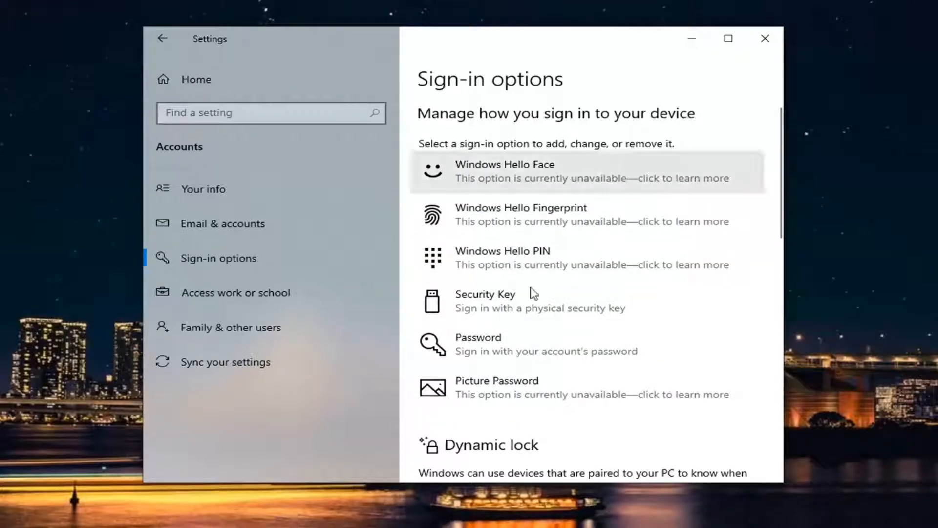
scroll(536, 251, down, 1)
scroll(536, 251, down, 1)
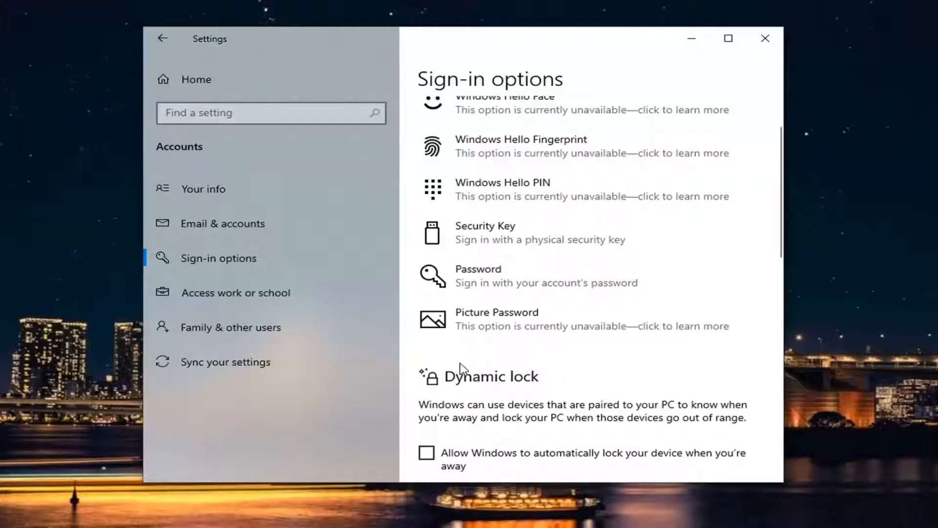
scroll(502, 361, down, 2)
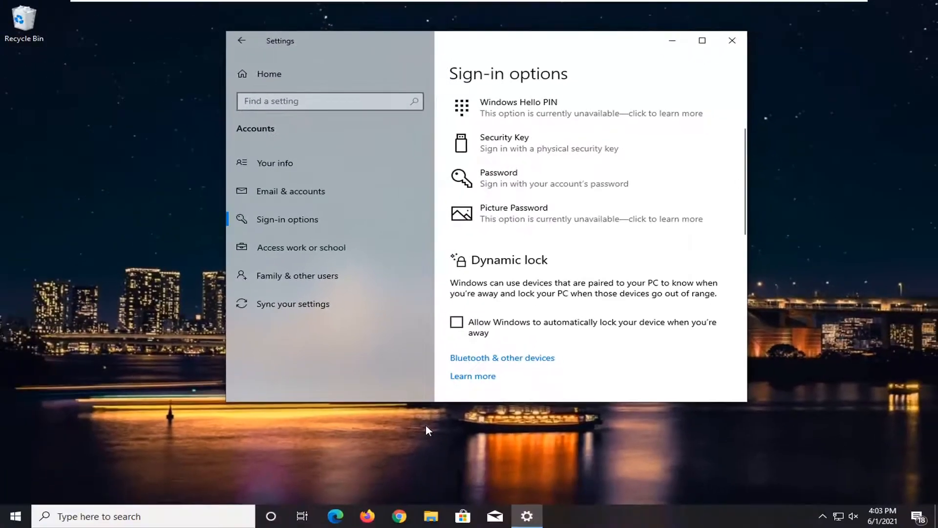
click(732, 40)
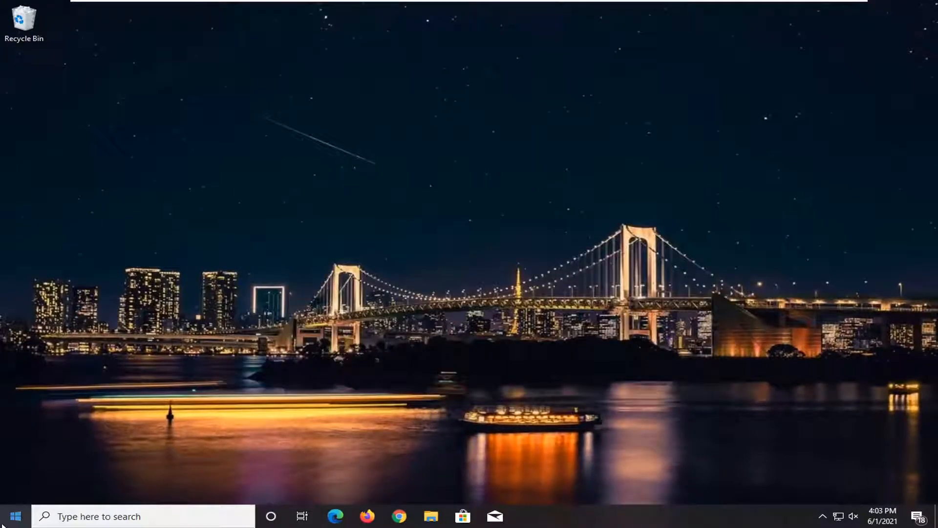
- Search for regedit, run Registry Editor as administrator and allow it to make changes to the device
click(20, 514)
text(r)
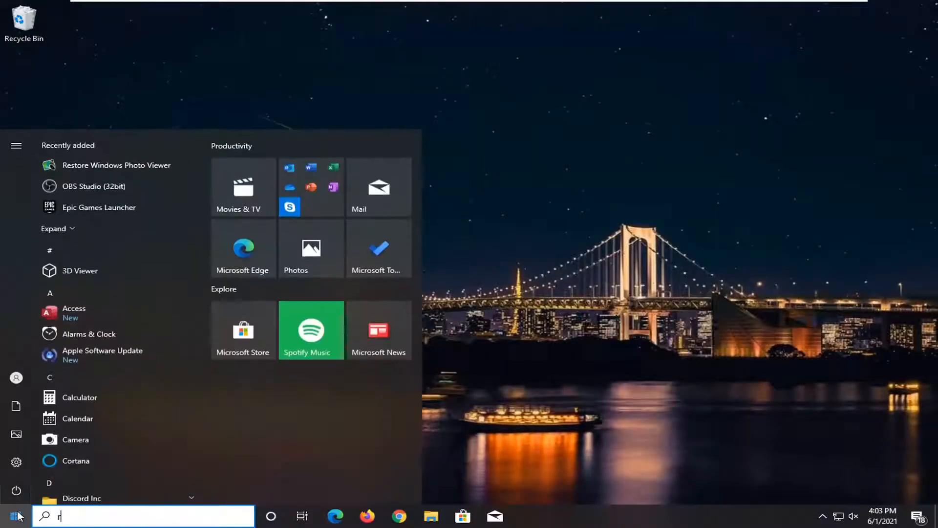
text(egedit)
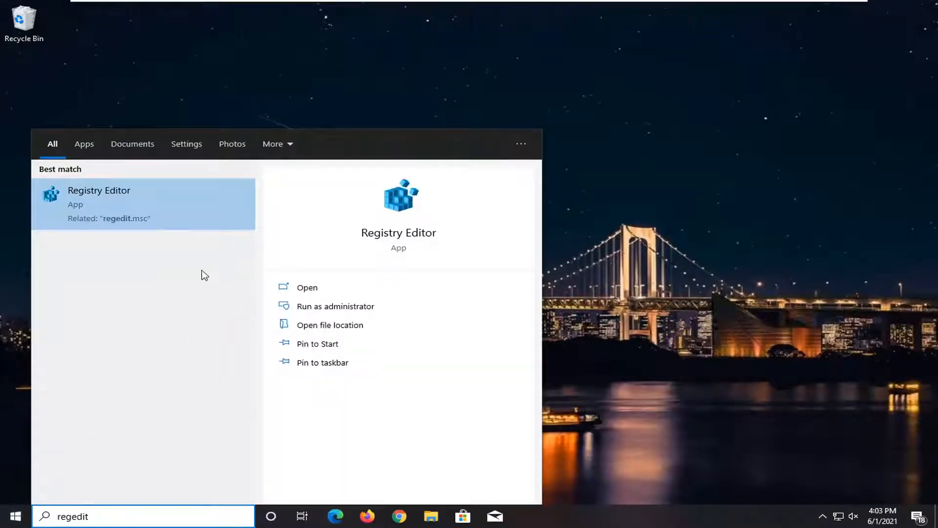
right_click(104, 203)
click(160, 215)
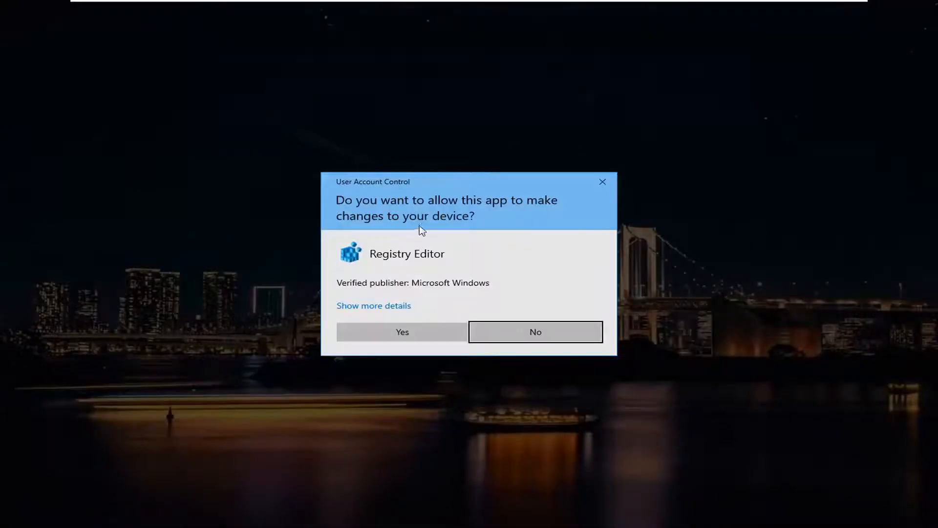
click(382, 338)
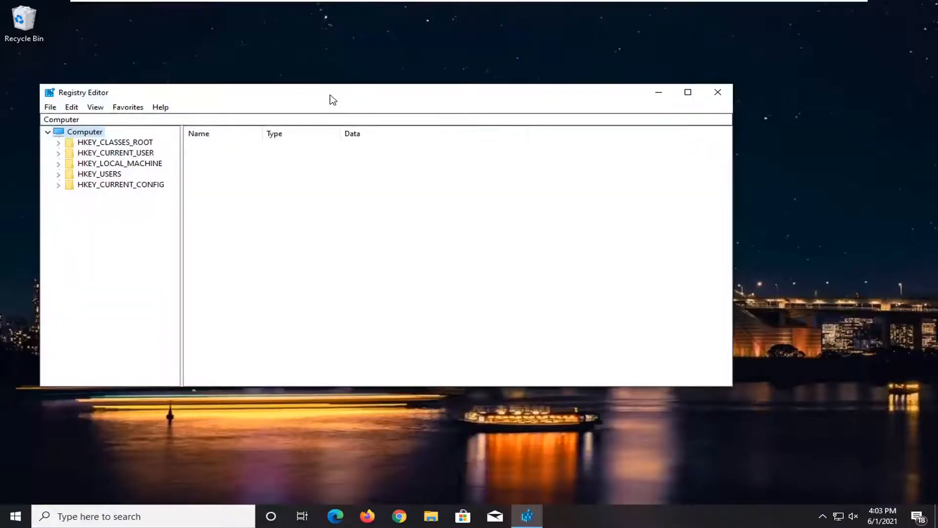
- Reposition the Registry Editor window on the desktop and make it taller
drag(329, 97, 438, 60)
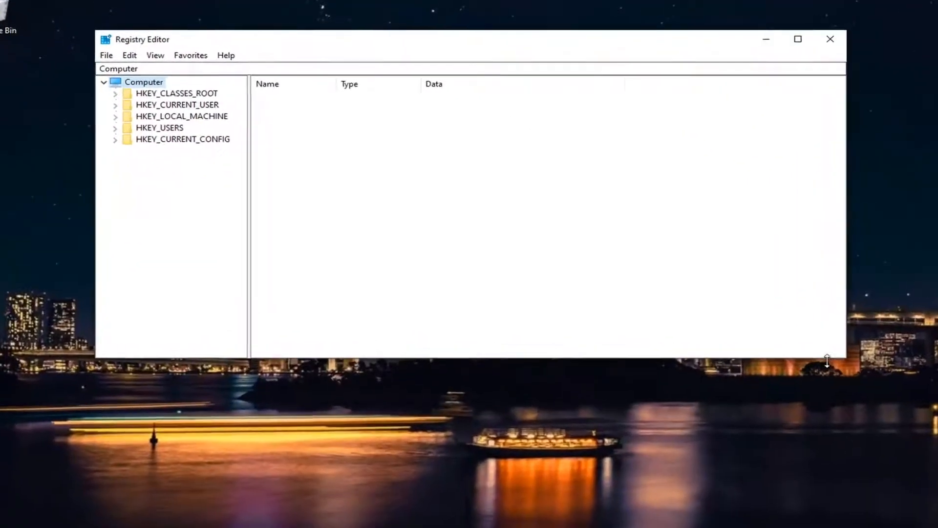
drag(826, 349, 808, 471)
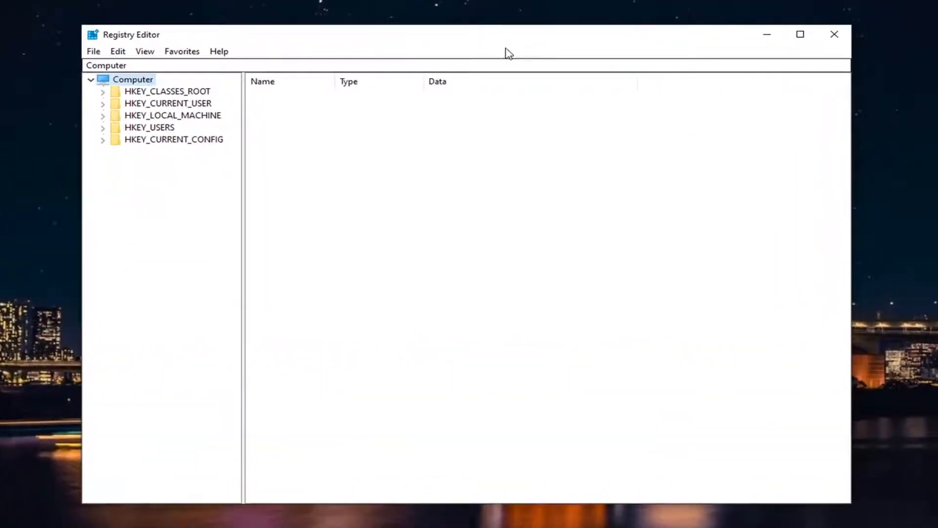
drag(510, 35, 549, 30)
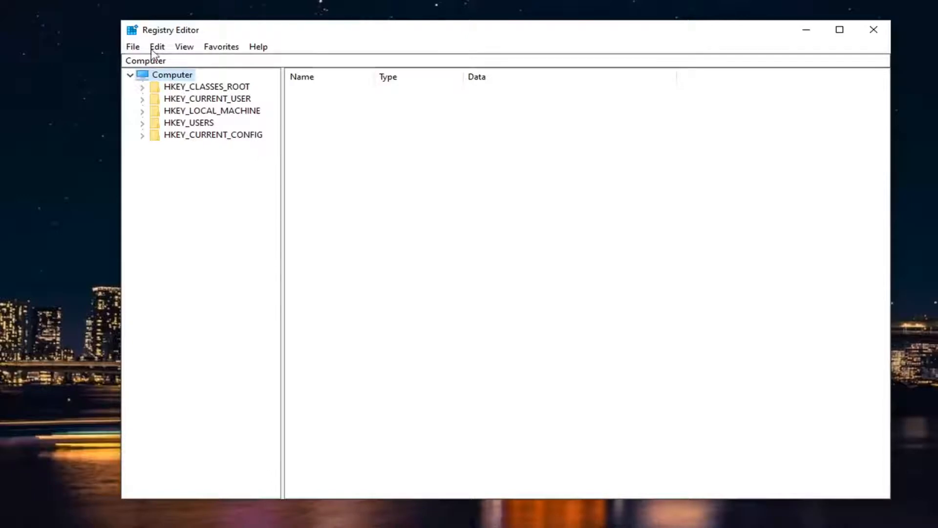
click(132, 48)
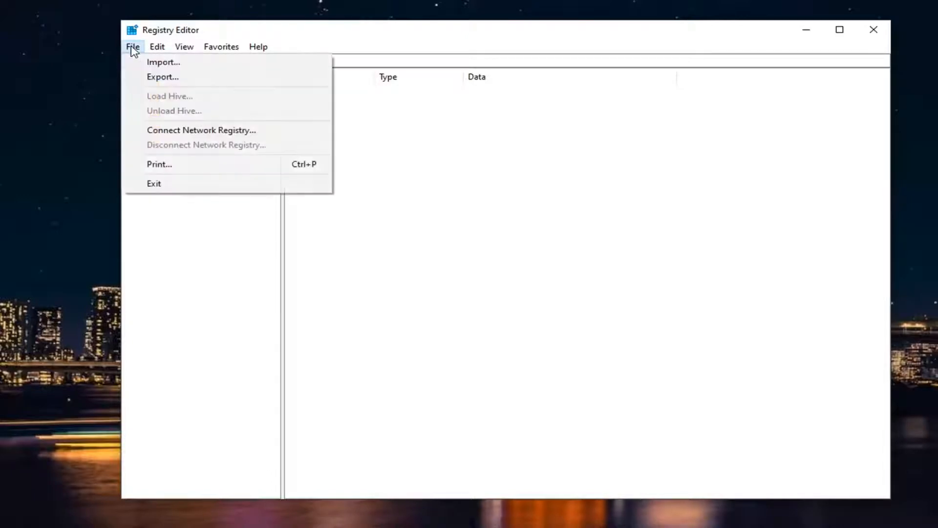
click(161, 78)
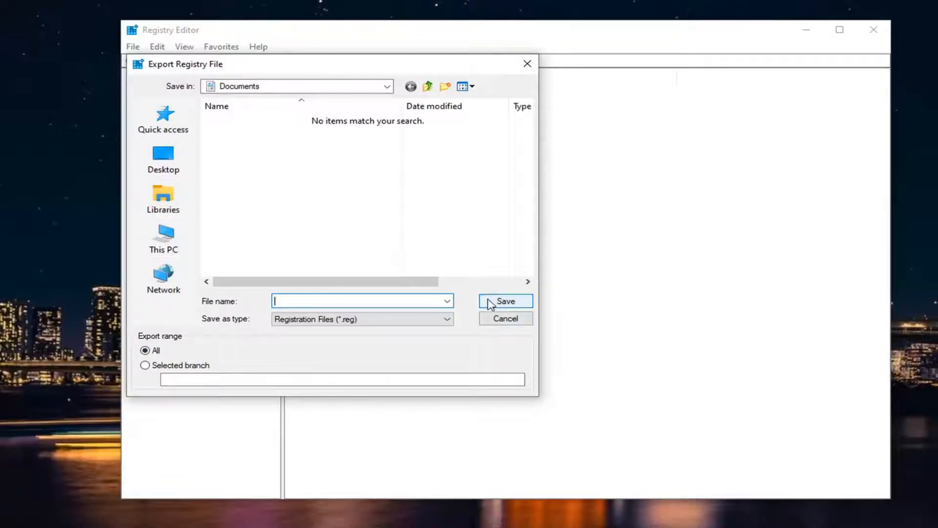
click(505, 319)
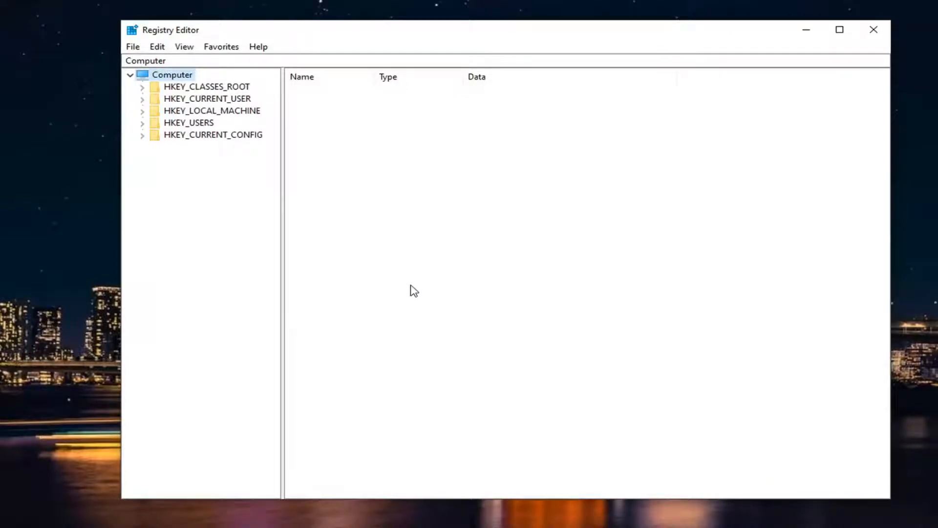
click(135, 46)
click(149, 62)
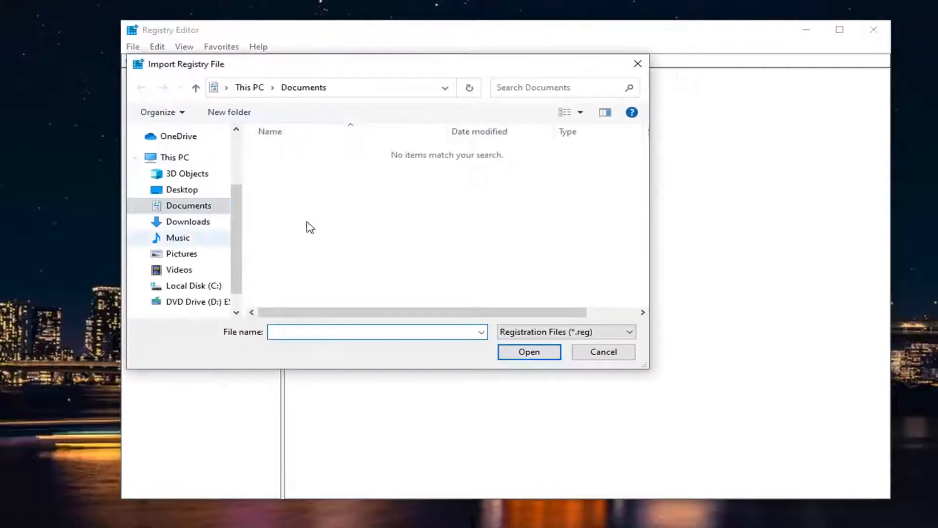
click(193, 176)
click(183, 189)
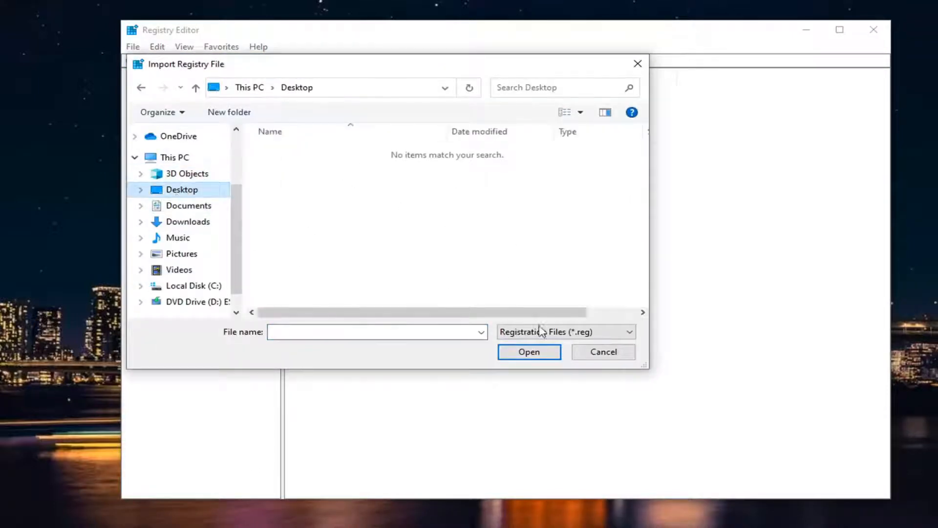
click(599, 352)
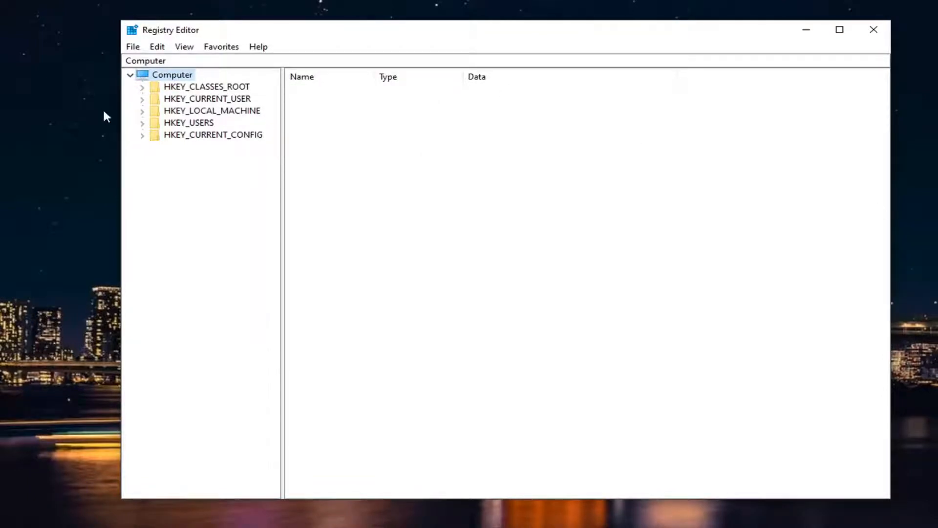
- Expand the registry tree to HKEY_LOCAL_MACHINE\SOFTWARE\Microsoft and widen the key tree area
double_click(228, 112)
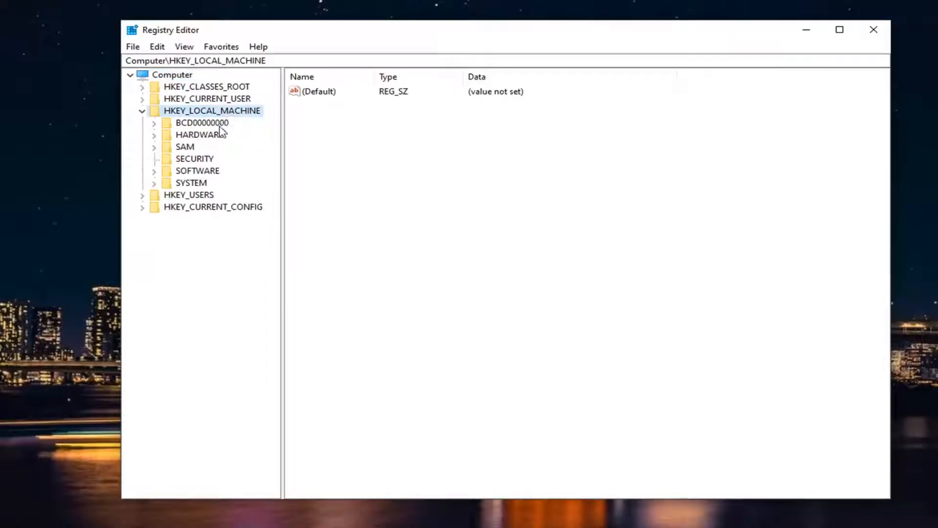
double_click(189, 173)
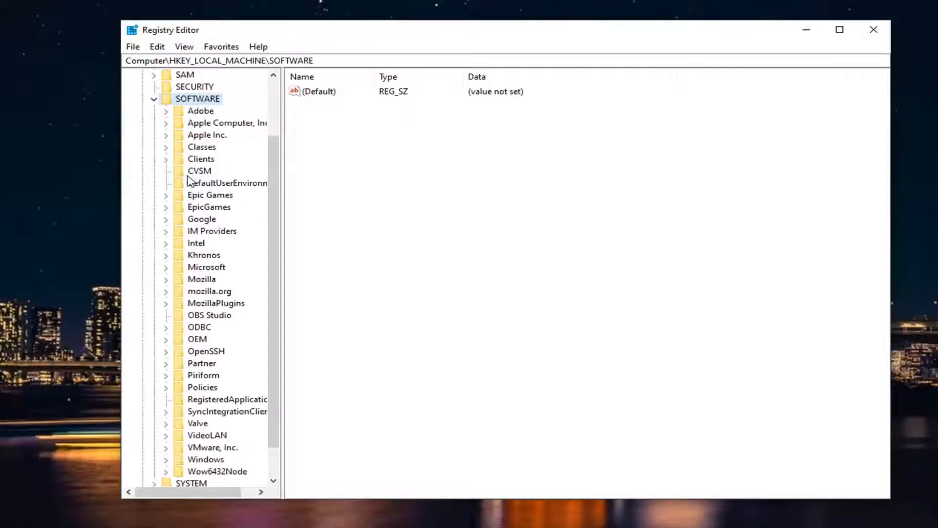
double_click(201, 267)
drag(282, 240, 374, 245)
- Expand the registry tree through Windows NT to CurrentVersion under HKEY_LOCAL_MACHINE\SOFTWARE\Microsoft
scroll(236, 323, down, 2)
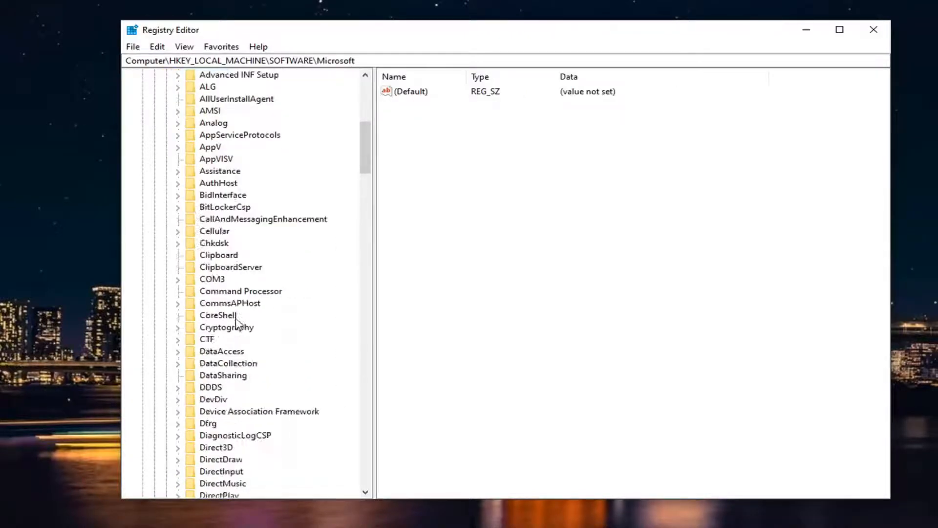
scroll(236, 323, down, 20)
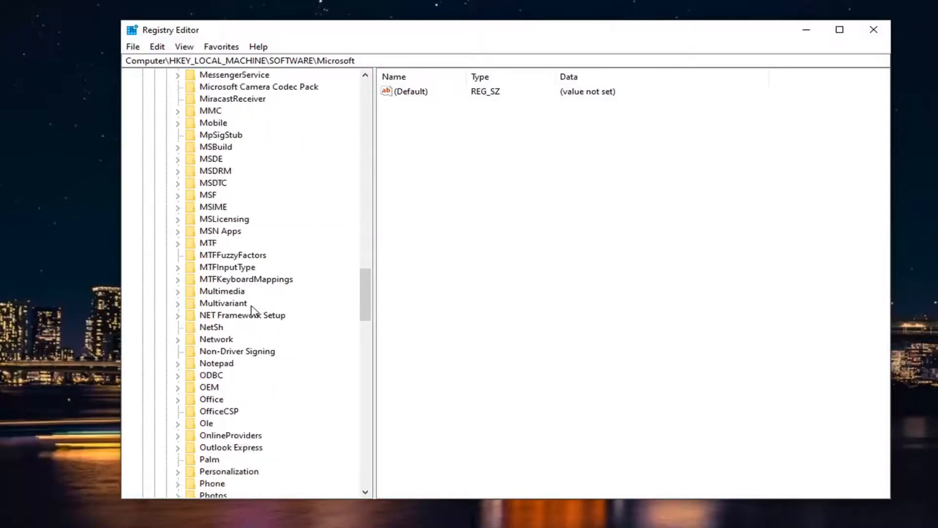
scroll(251, 309, down, 20)
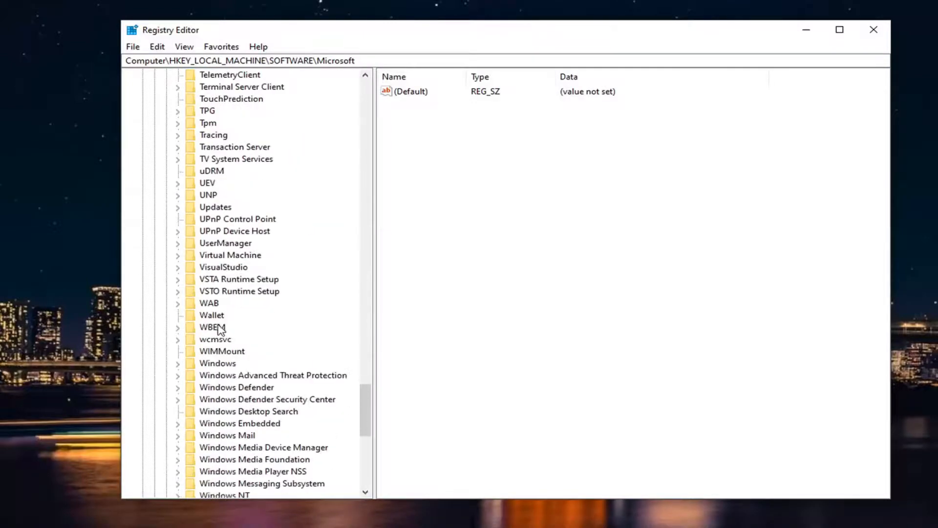
scroll(241, 418, down, 3)
click(223, 389)
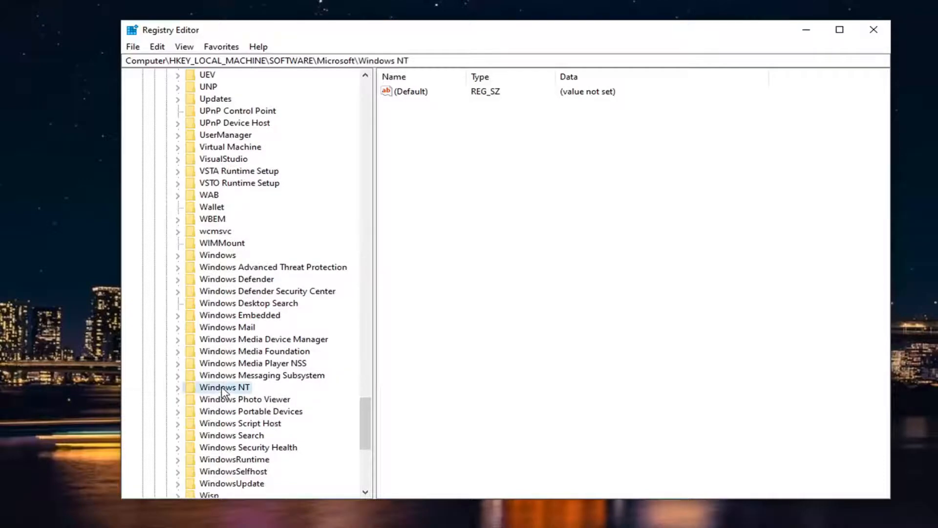
double_click(223, 388)
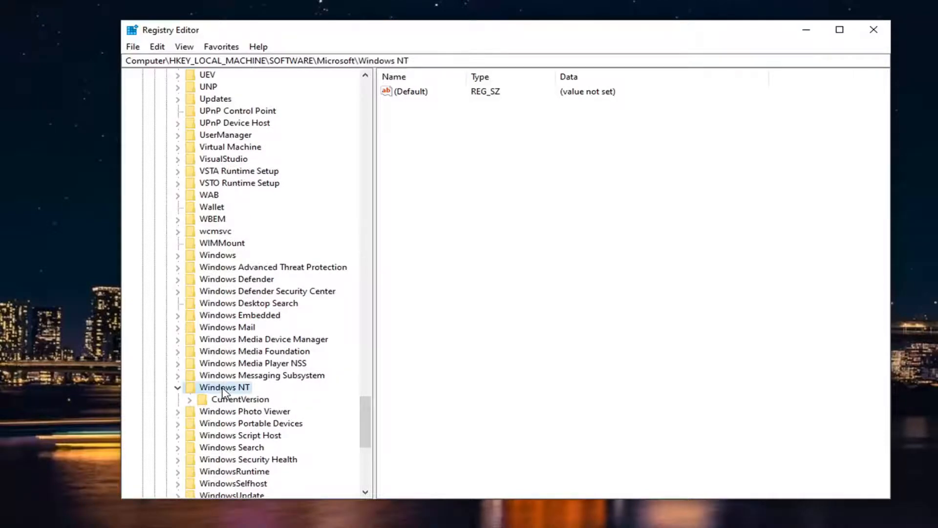
double_click(249, 400)
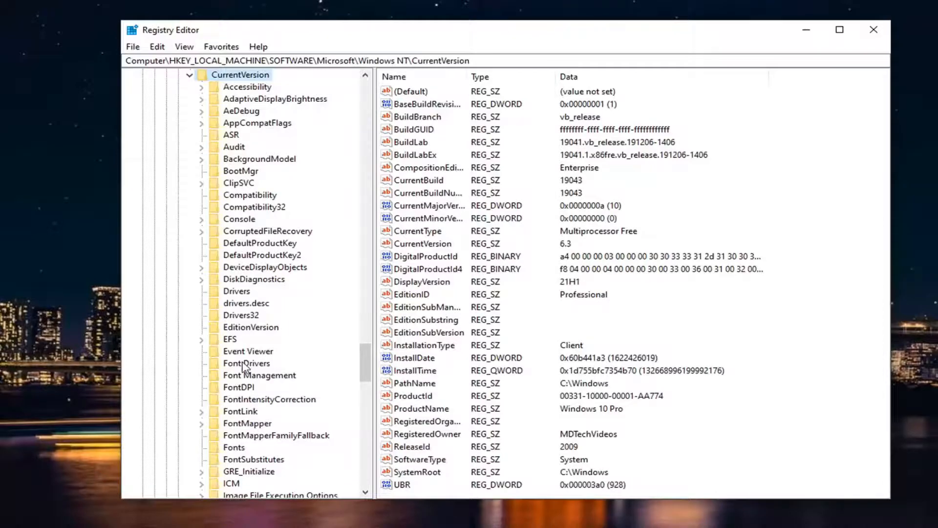
- Open the PasswordLess\Device key under CurrentVersion, widen the Name column and select the DevicePasswordLessBuildVersion value
scroll(243, 368, down, 9)
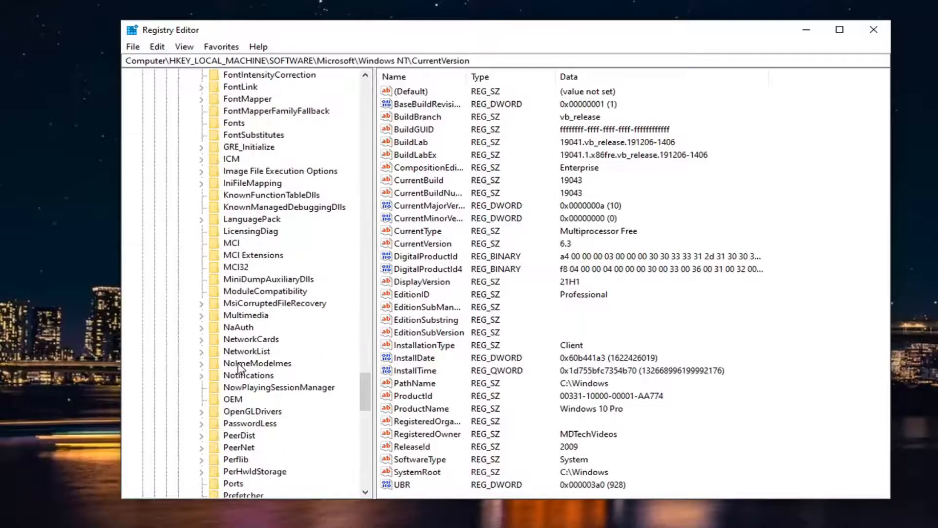
click(236, 424)
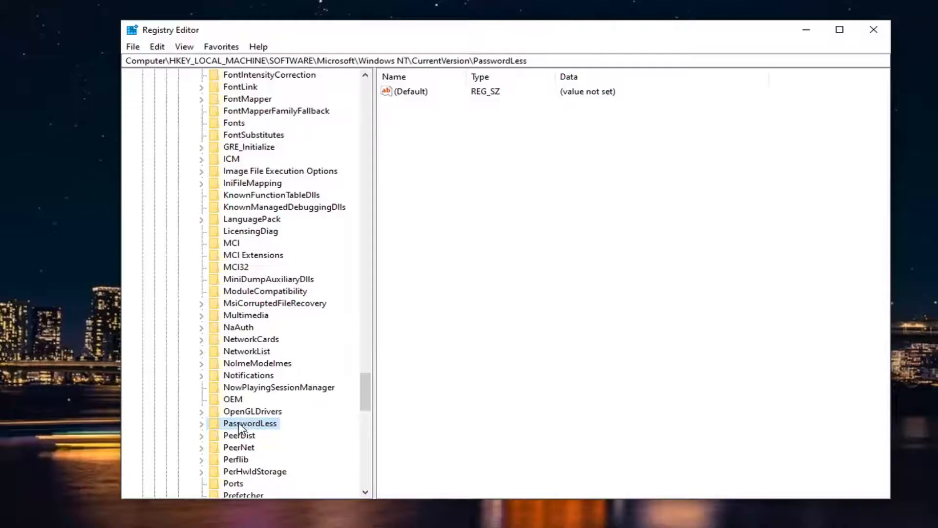
double_click(241, 424)
click(248, 436)
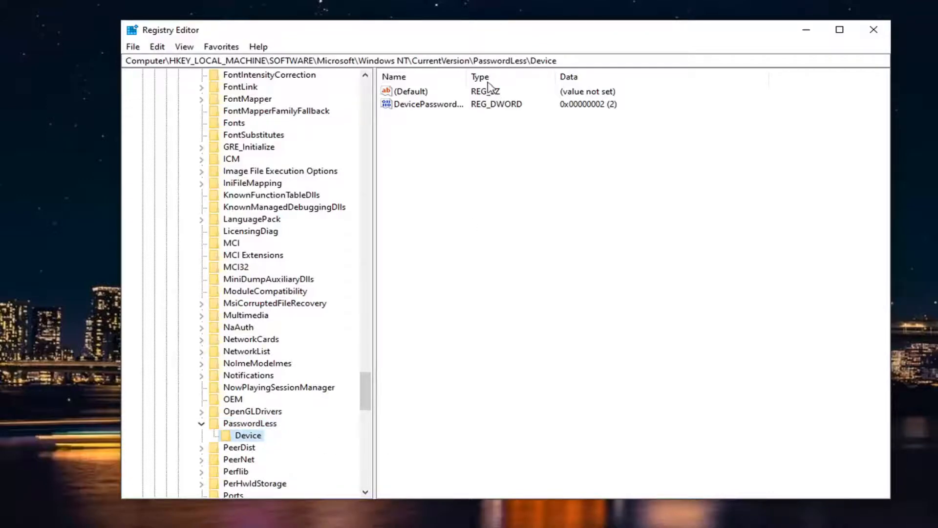
drag(467, 77, 584, 78)
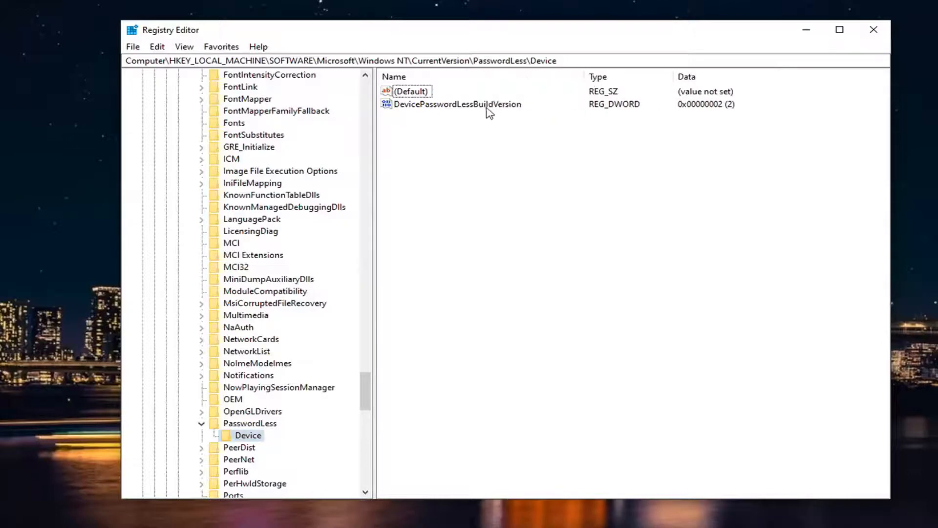
click(445, 109)
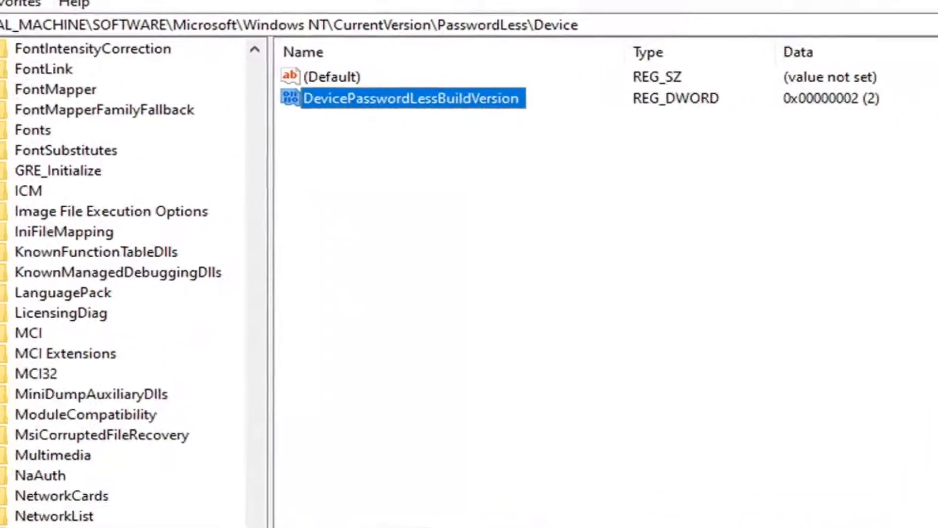
- Create a new DWORD value in the Device key and name it DevicePasswordLessBuildVersion
right_click(380, 151)
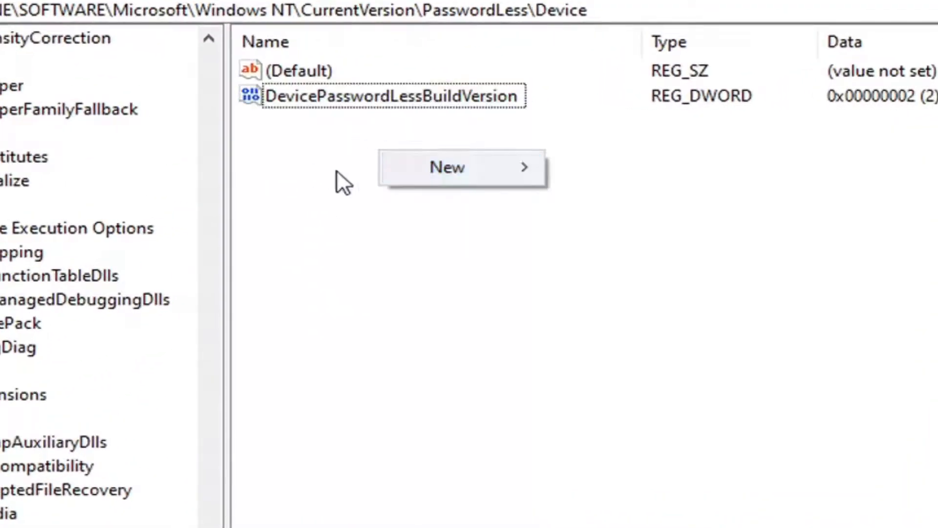
mouse_move(435, 167)
click(581, 263)
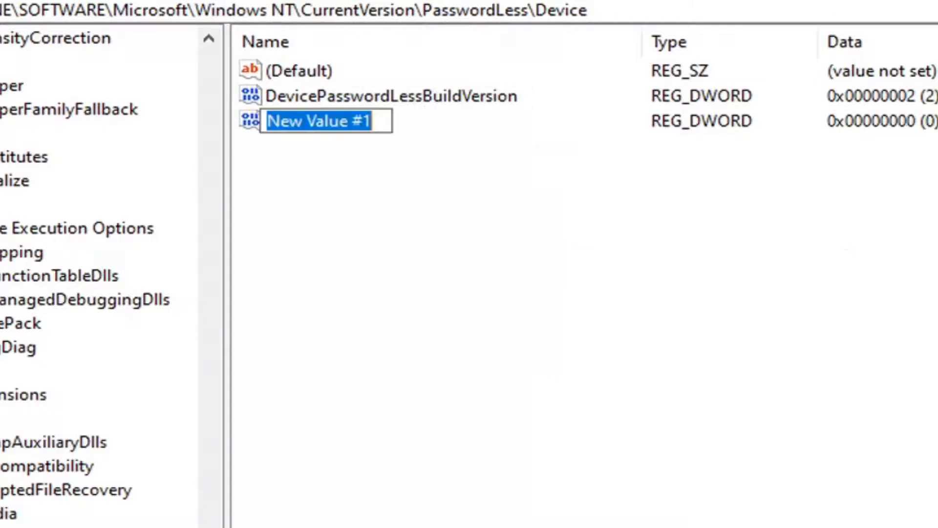
right_click(338, 122)
click(409, 235)
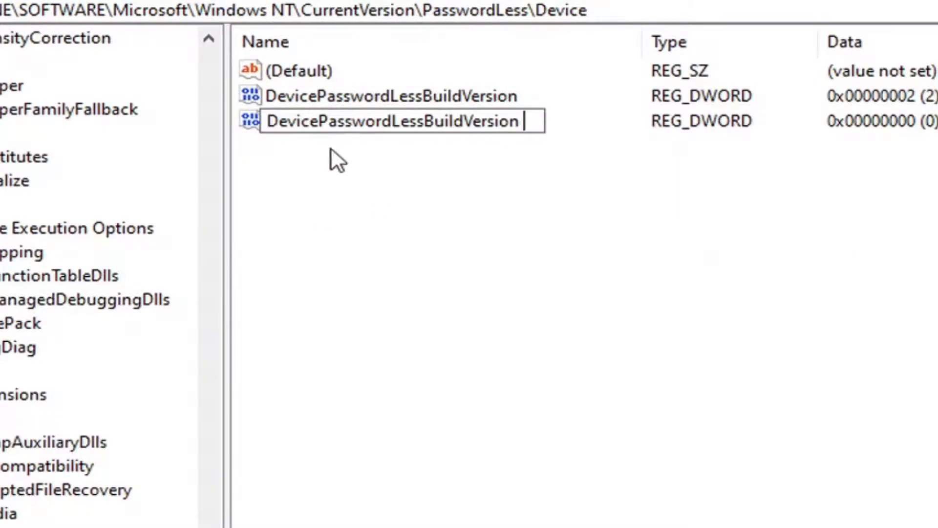
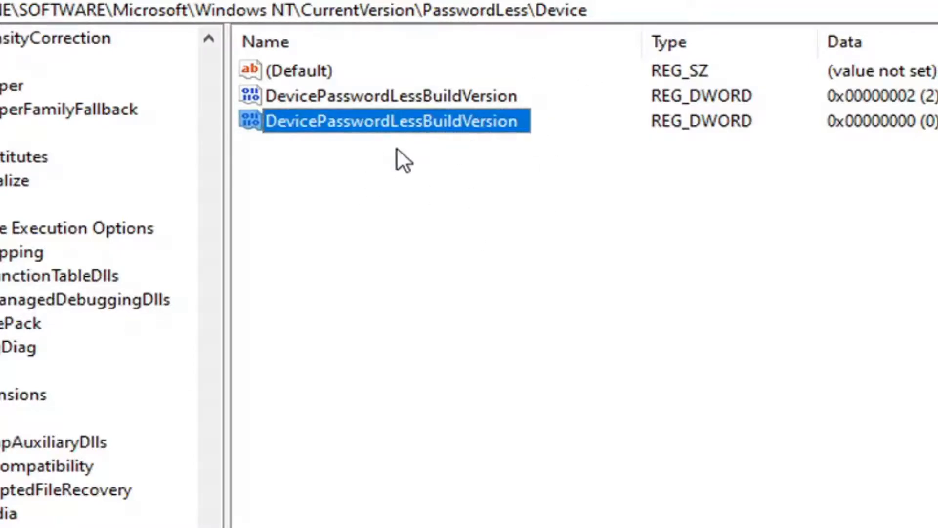
- Delete the newly created duplicate DevicePasswordLessBuildVersion value from the Device key
click(415, 95)
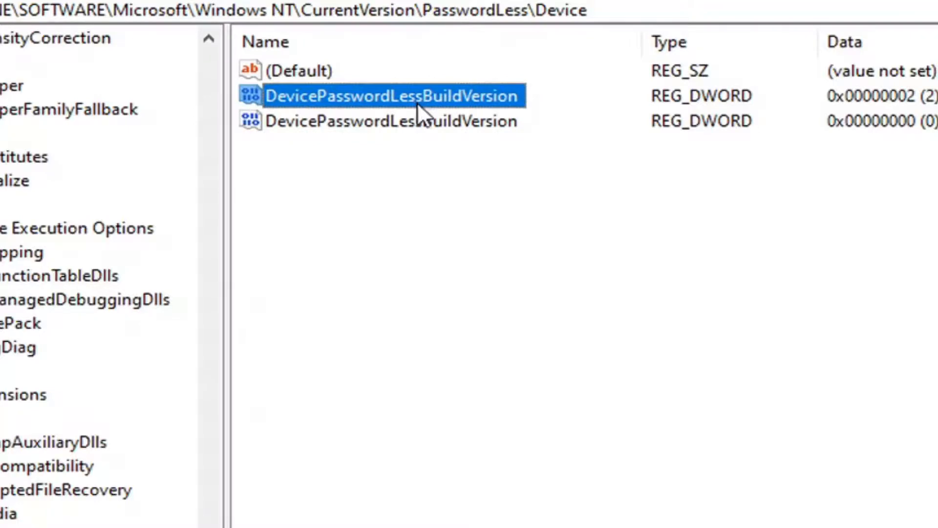
click(421, 113)
key(Delete)
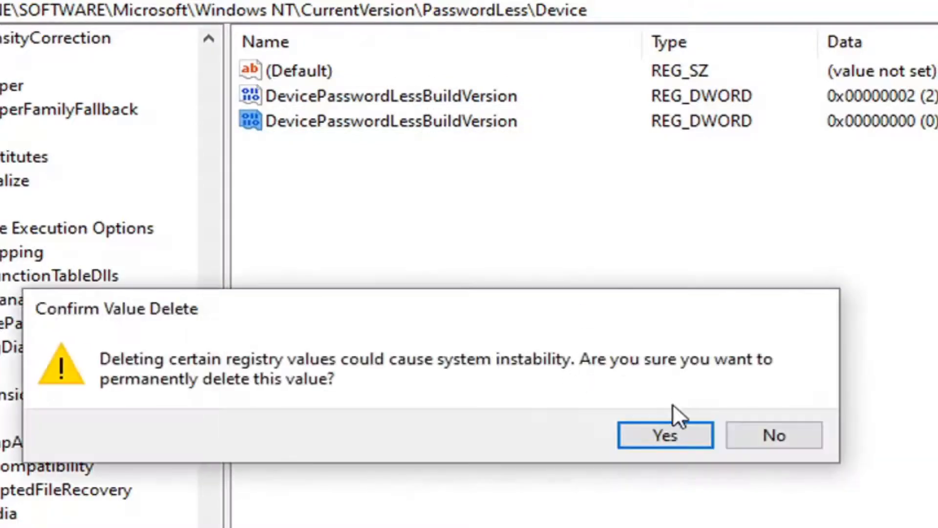
click(671, 433)
- Set the value data of the original DevicePasswordLessBuildVersion DWORD to 0 with hexadecimal base
click(357, 104)
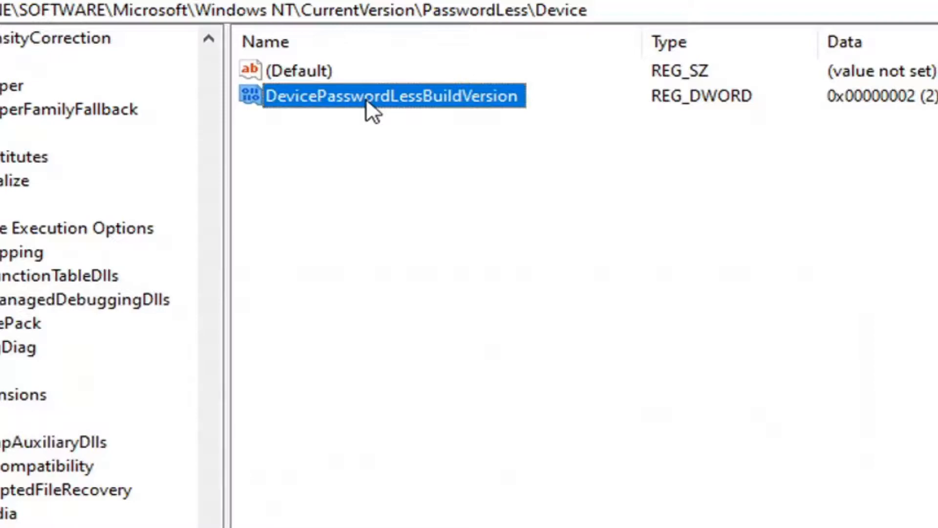
double_click(435, 93)
drag(199, 77, 623, 163)
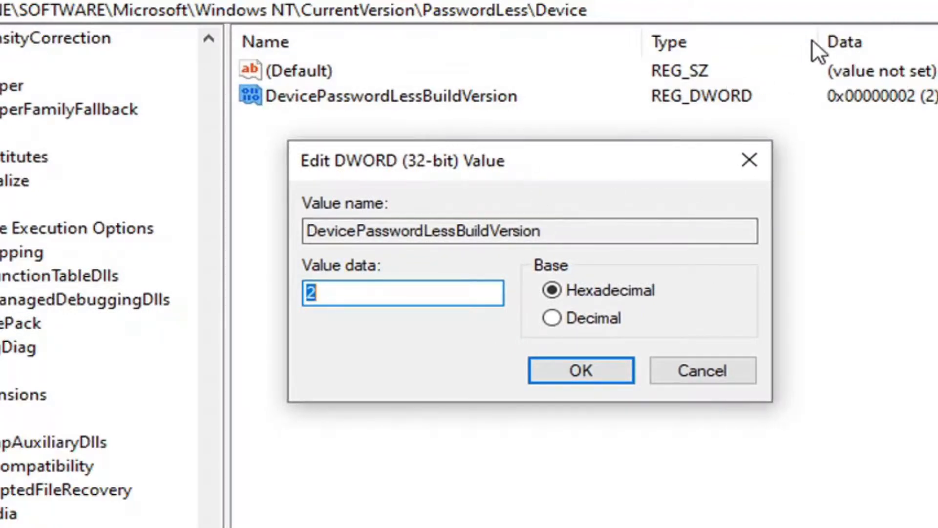
click(361, 293)
drag(361, 293, 256, 294)
text(0)
click(559, 317)
click(552, 290)
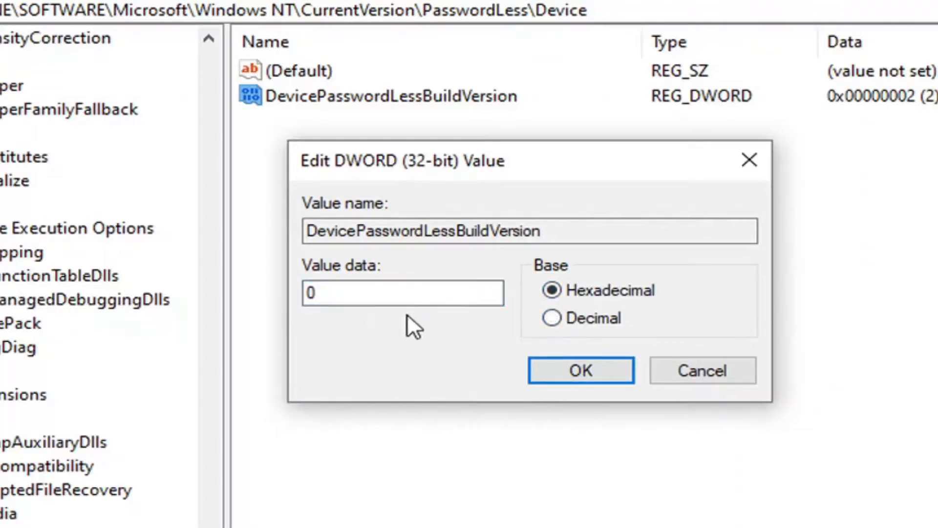
click(551, 371)
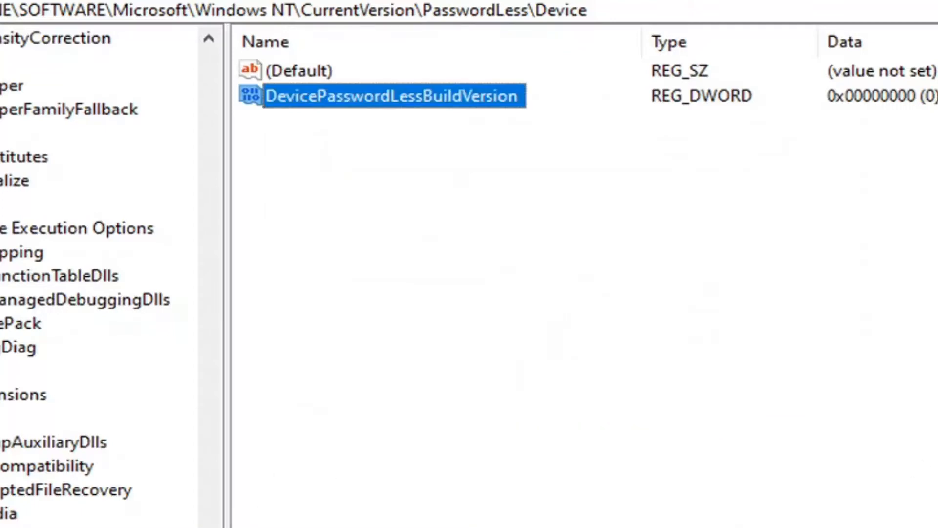
- Collapse the registry tree back to the top-level hives and make the Registry Editor window smaller
click(5, 523)
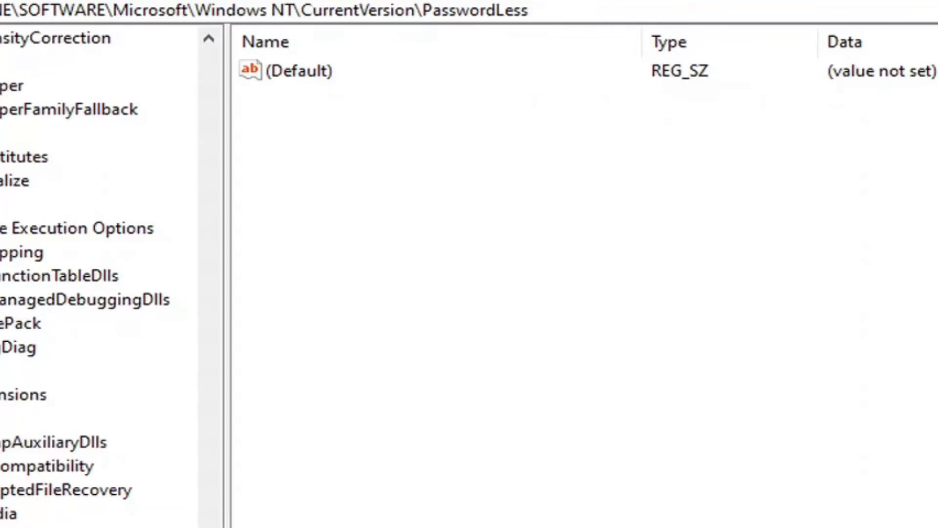
drag(234, 508, 234, 388)
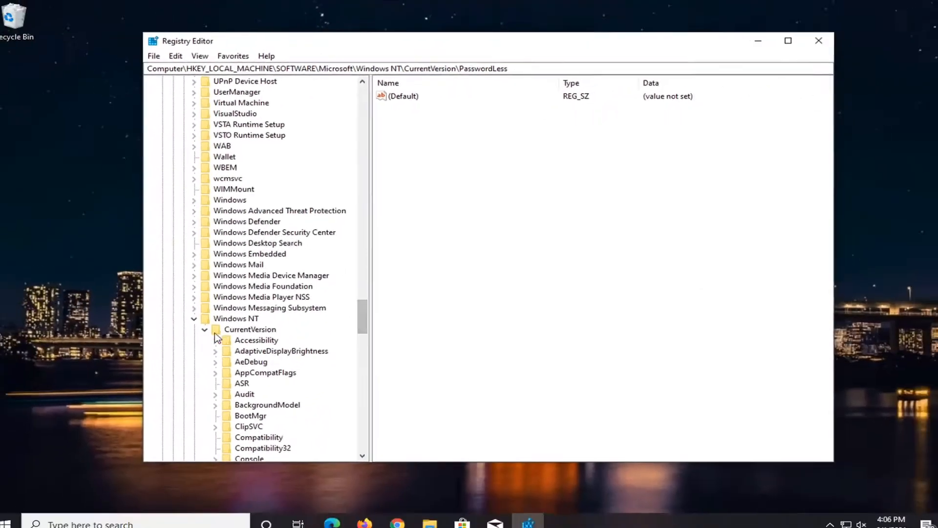
click(98, 384)
drag(363, 379, 323, 147)
click(190, 314)
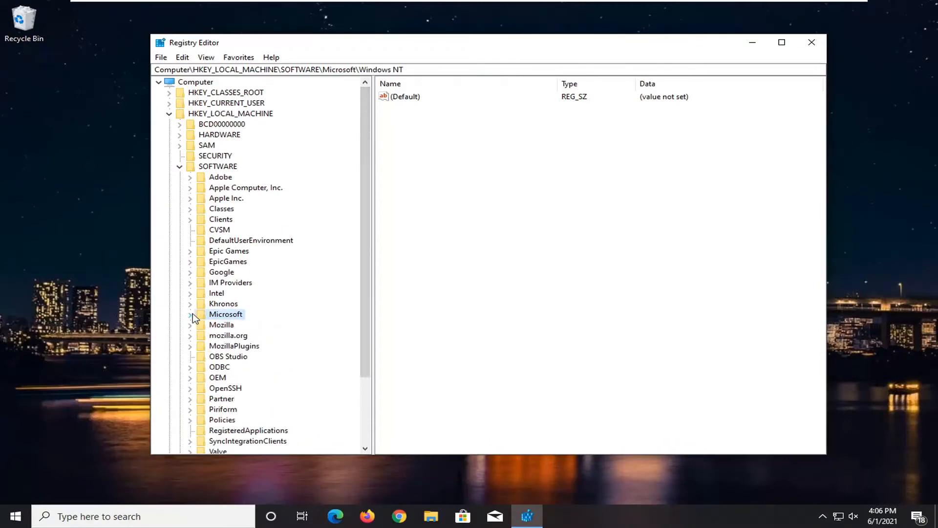
click(179, 167)
click(169, 114)
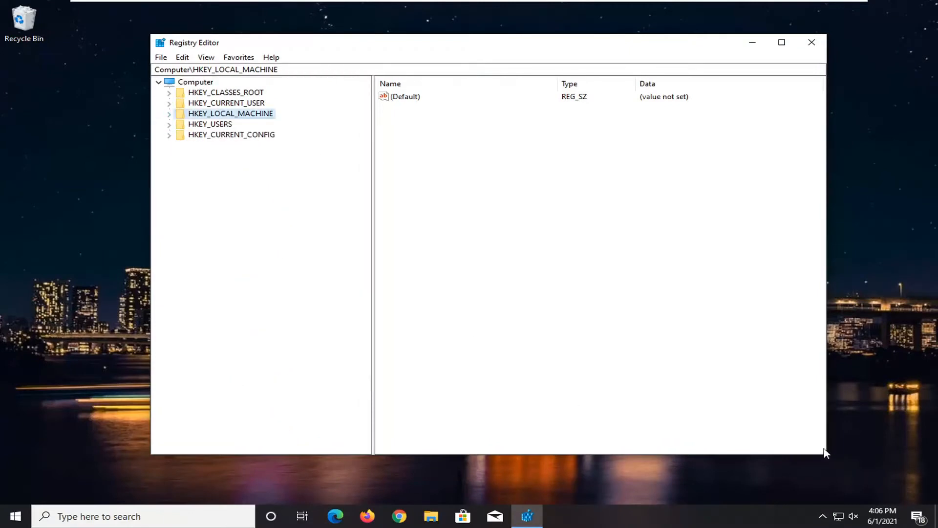
drag(826, 455, 768, 419)
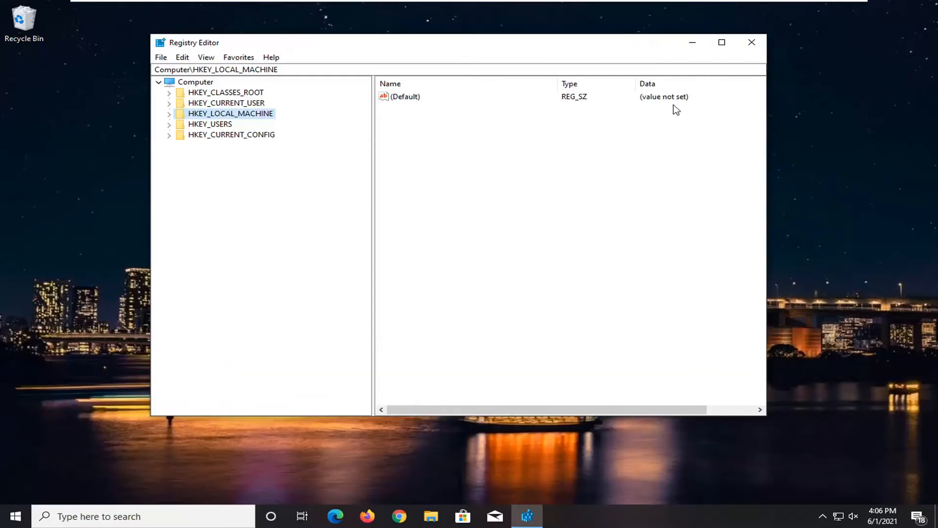